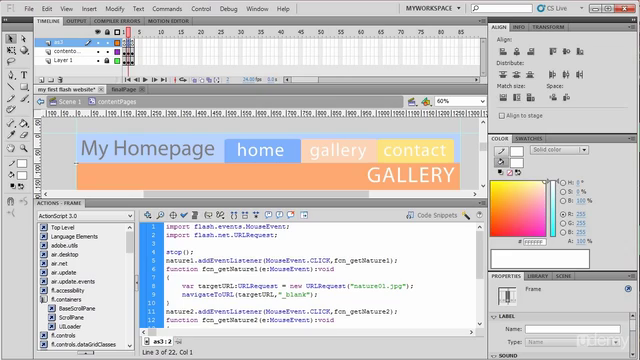
- Review the contact-page script, selecting the nature01 image name, the Google+ address and the mailto address
left_click(306, 286)
double_click(365, 286)
left_click(391, 286)
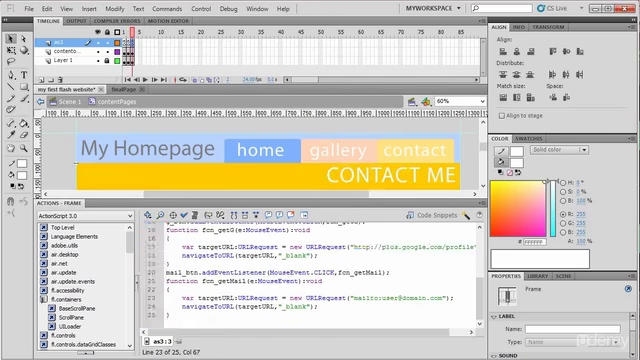
left_click_drag(420, 246, 353, 246)
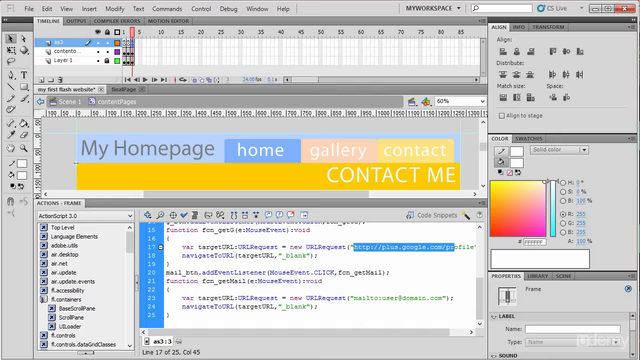
left_click_drag(353, 298, 441, 298)
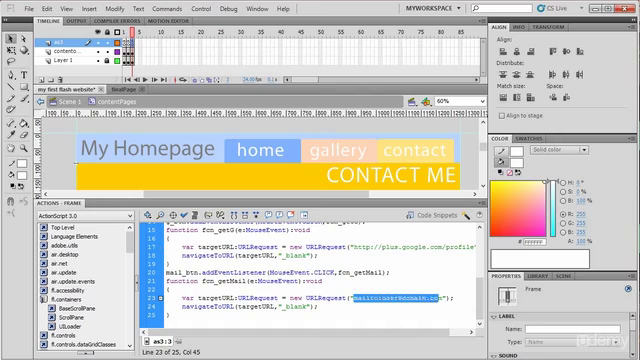
scroll(310, 270, "up", 1)
scroll(310, 270, "up", 4)
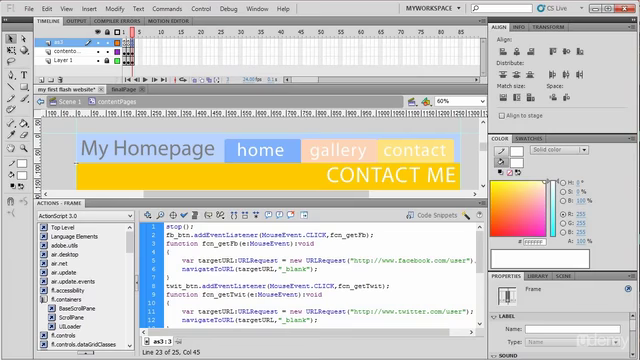
scroll(300, 165, "down", 2)
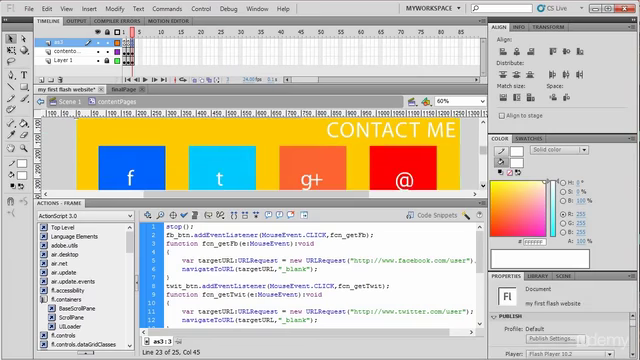
scroll(280, 160, "down", 1)
scroll(280, 160, "down", 1)
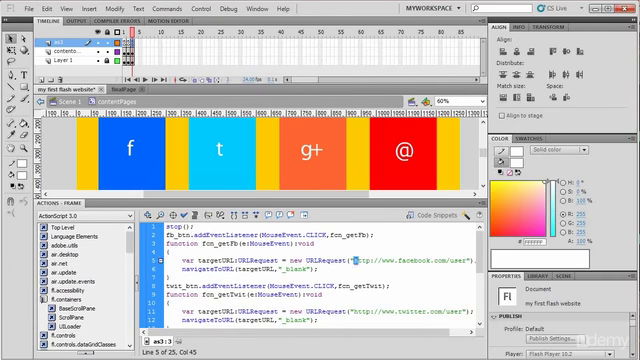
- Delete '/user' from the Facebook address on line 5 and the Twitter address on line 11
left_click_drag(354, 260, 446, 260)
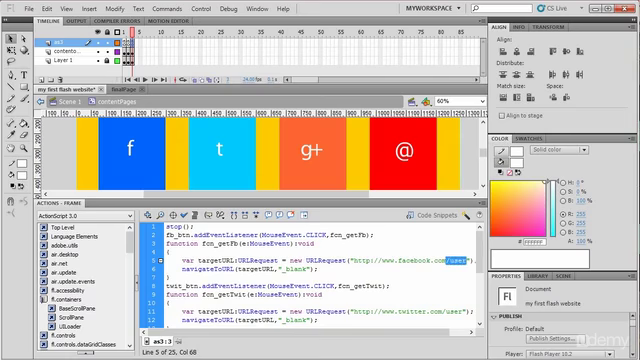
key("BackSpace")
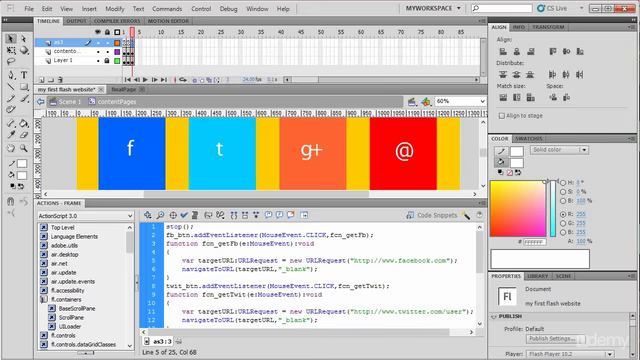
left_click_drag(459, 311, 432, 311)
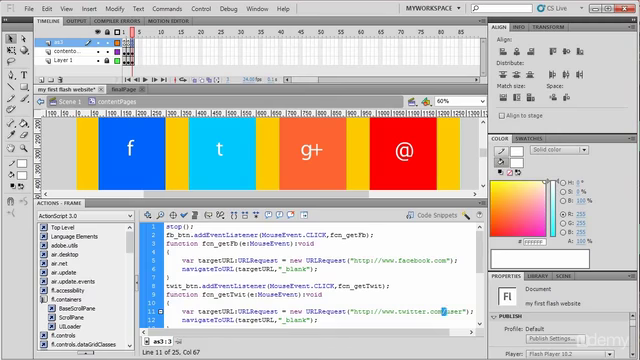
key("BackSpace")
scroll(320, 290, "down", 2)
scroll(320, 290, "down", 3)
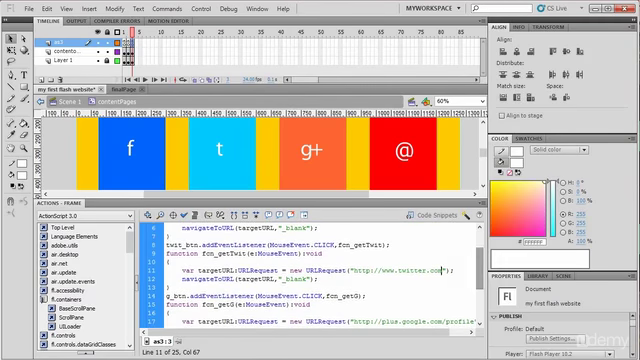
scroll(320, 290, "down", 1)
scroll(320, 290, "down", 2)
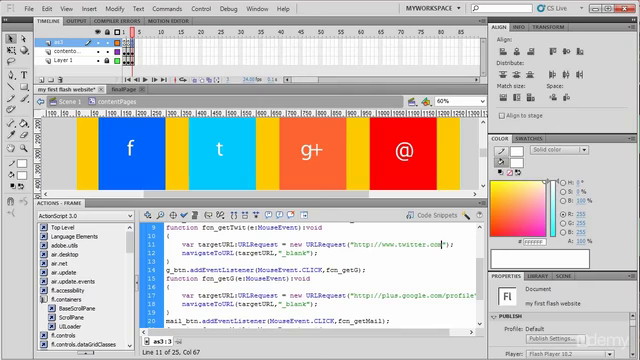
- Remove '/profile' from the line 17 Google+ address, leaving the mailto address unchanged
left_click_drag(472, 296, 443, 296)
key("BackSpace")
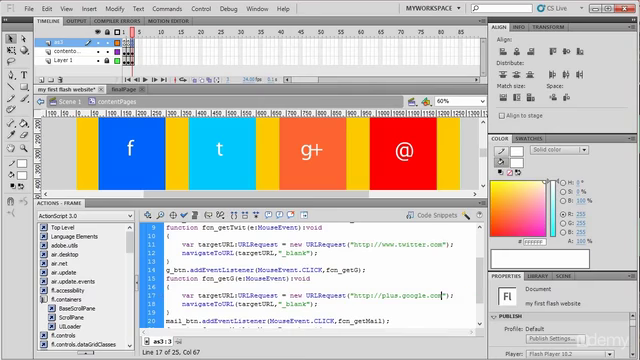
scroll(300, 270, "down", 5)
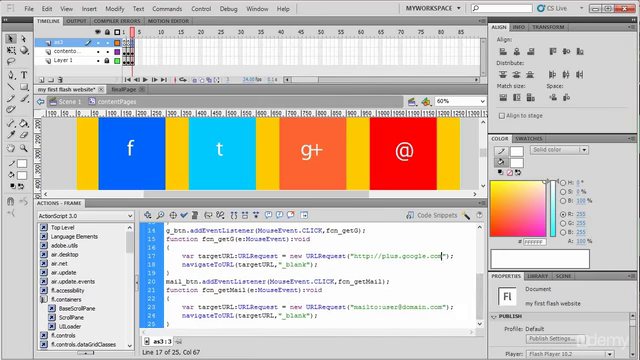
left_click_drag(426, 307, 382, 307)
left_click(168, 272)
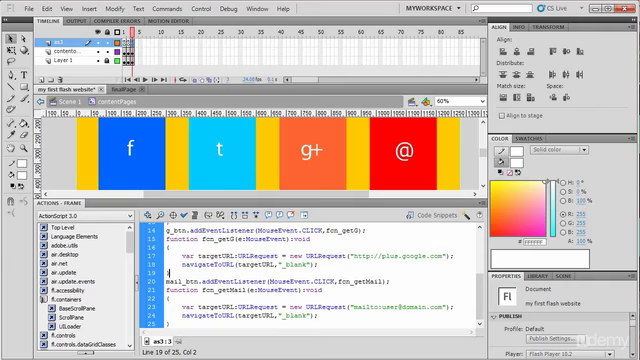